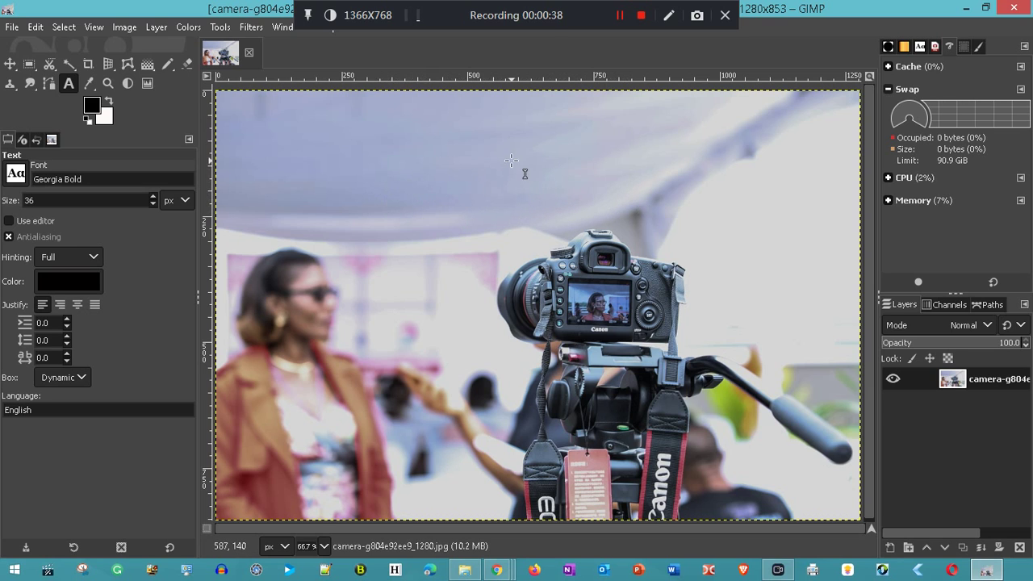
Scale the camera photo from 1280×853 down to 600×400 pixels via Scale Image
{"action": "left_click", "coordinate": [125, 29]}
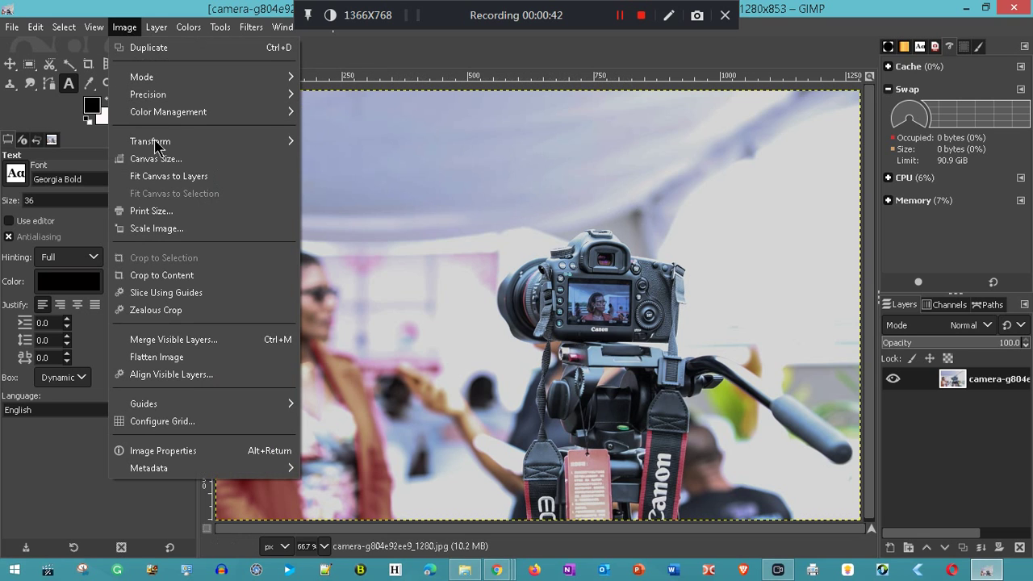
{"action": "left_click", "coordinate": [158, 229]}
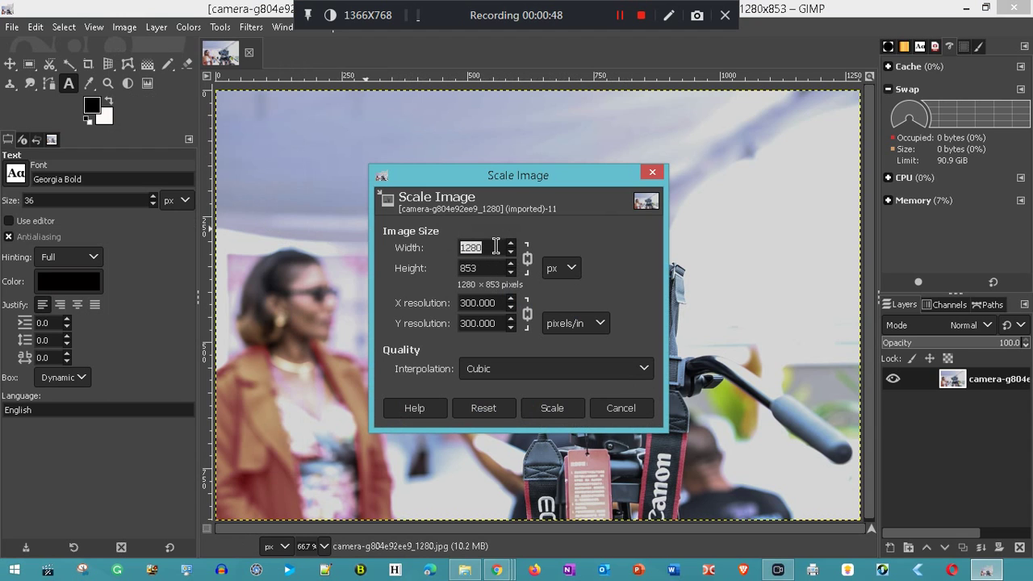
{"action": "type", "text": "600"}
{"action": "left_click", "coordinate": [487, 269]}
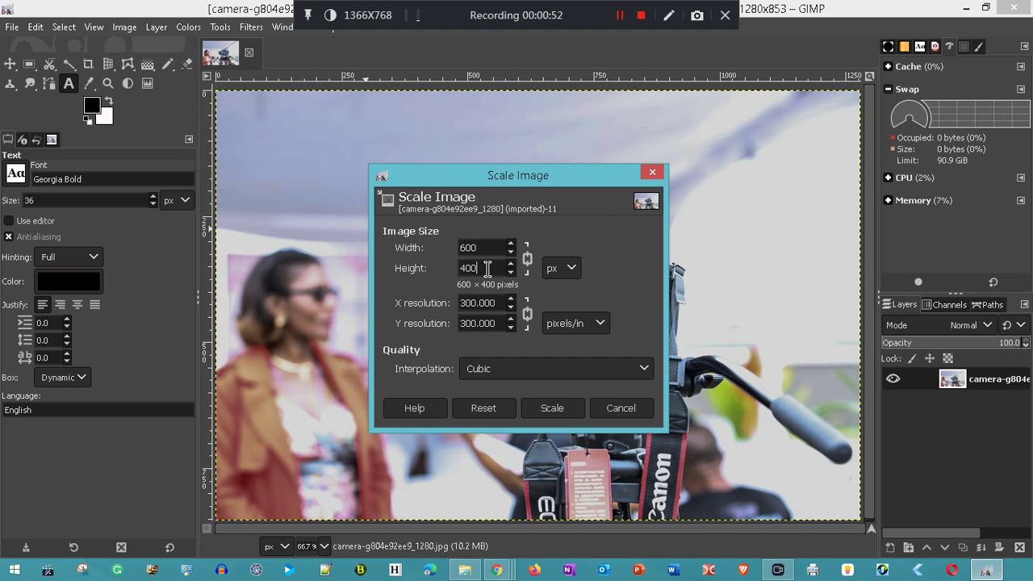
{"action": "left_click", "coordinate": [567, 414]}
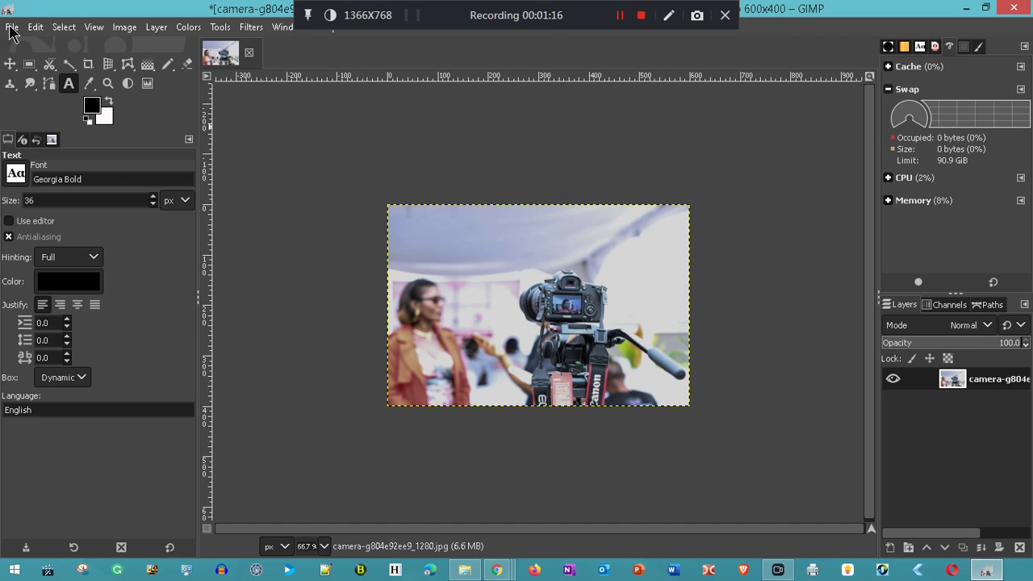
Start Export As and edit the file name down to camera.jpg
{"action": "left_click", "coordinate": [11, 29]}
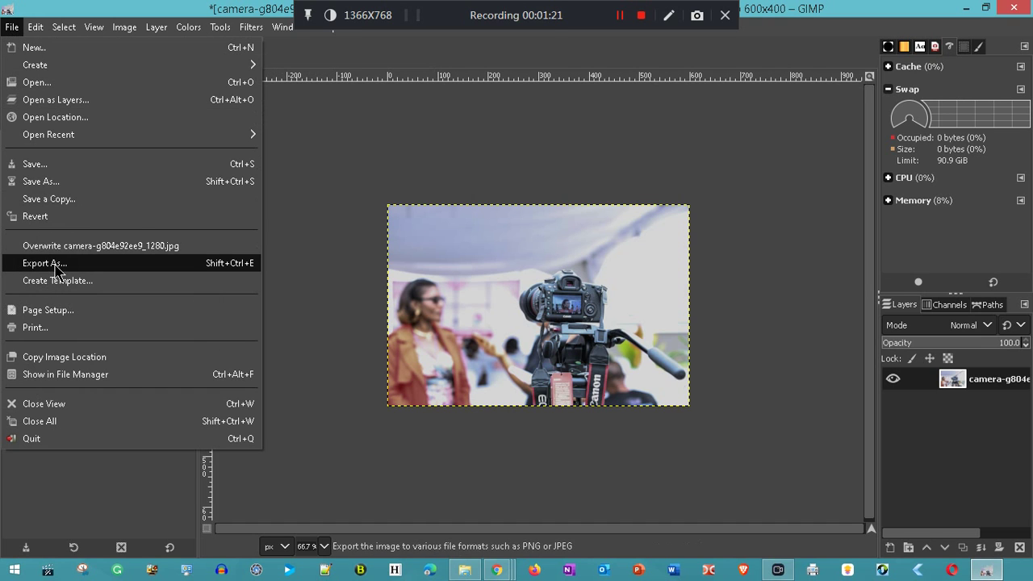
{"action": "left_click", "coordinate": [44, 263]}
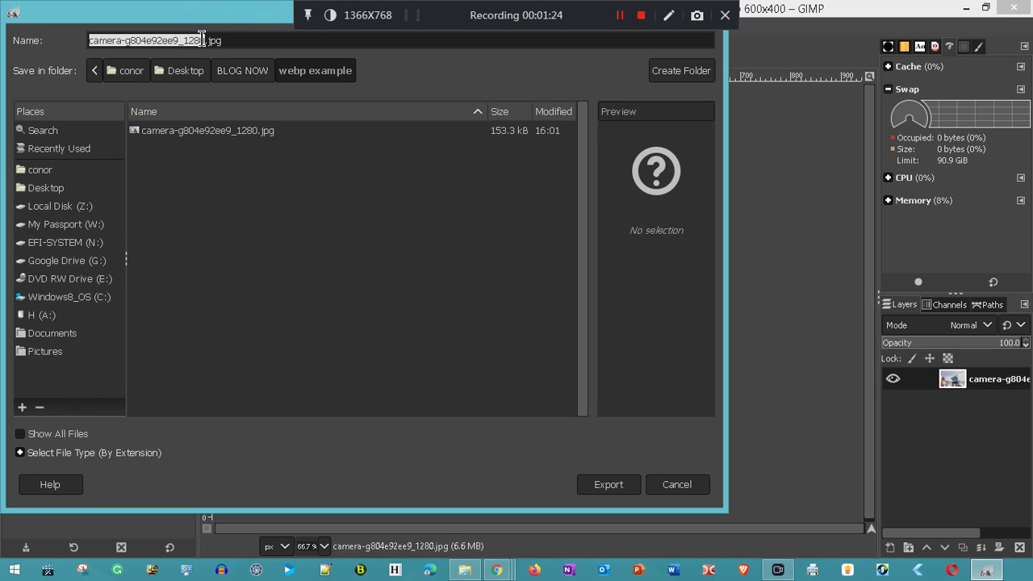
{"action": "left_click", "coordinate": [204, 45]}
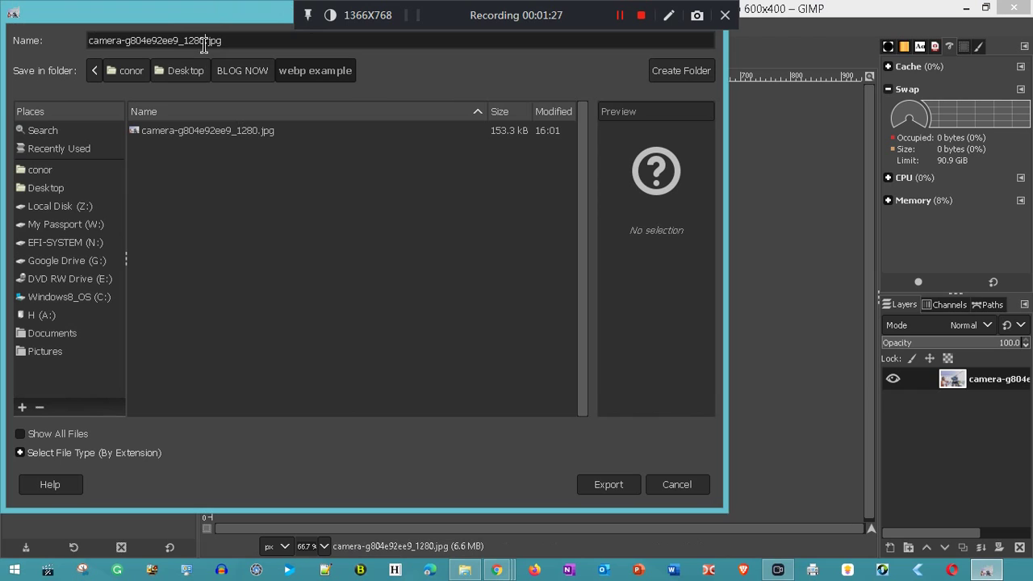
{"action": "key", "text": "BackSpace"}
{"action": "key", "text": "BackSpace"}
{"action": "key", "text": "BackSpace"}
{"action": "key", "text": "BackSpace"}
{"action": "key", "text": "BackSpace"}
{"action": "key", "text": "BackSpace"}
{"action": "key", "text": "BackSpace"}
{"action": "key", "text": "BackSpace"}
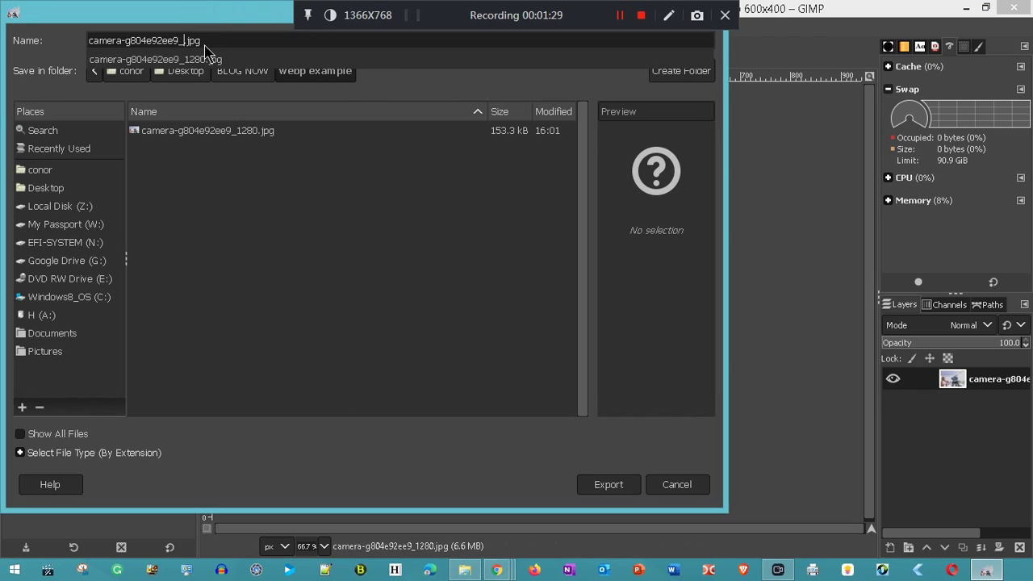
{"action": "key", "text": "BackSpace"}
{"action": "key", "text": "BackSpace"}
{"action": "key", "text": "BackSpace"}
{"action": "key", "text": "BackSpace"}
{"action": "key", "text": "BackSpace"}
{"action": "key", "text": "BackSpace"}
{"action": "key", "text": "BackSpace"}
{"action": "key", "text": "BackSpace"}
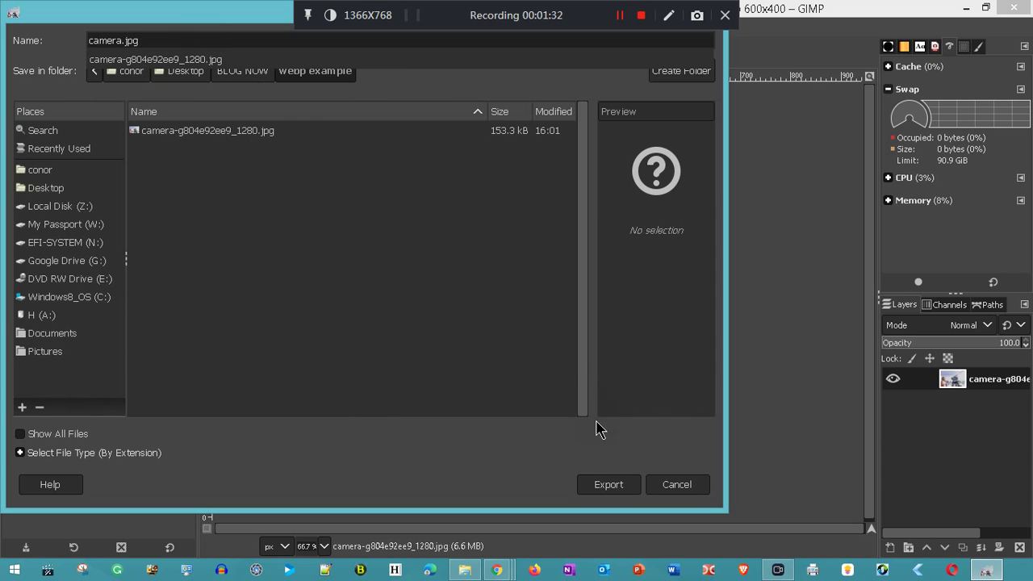
{"action": "left_click", "coordinate": [622, 486]}
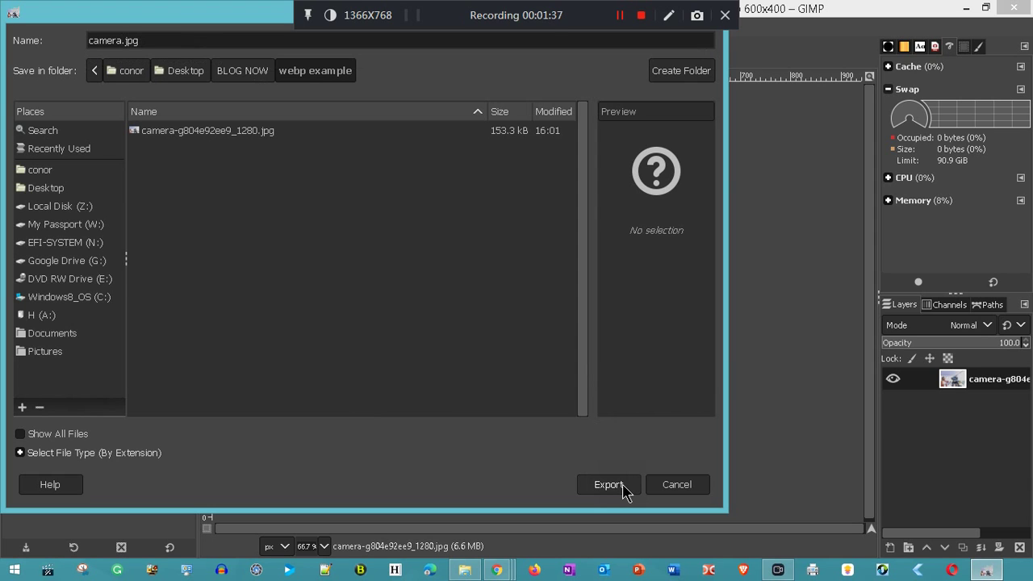
Export camera.jpg with JPEG quality lowered to 62
{"action": "left_click", "coordinate": [623, 489]}
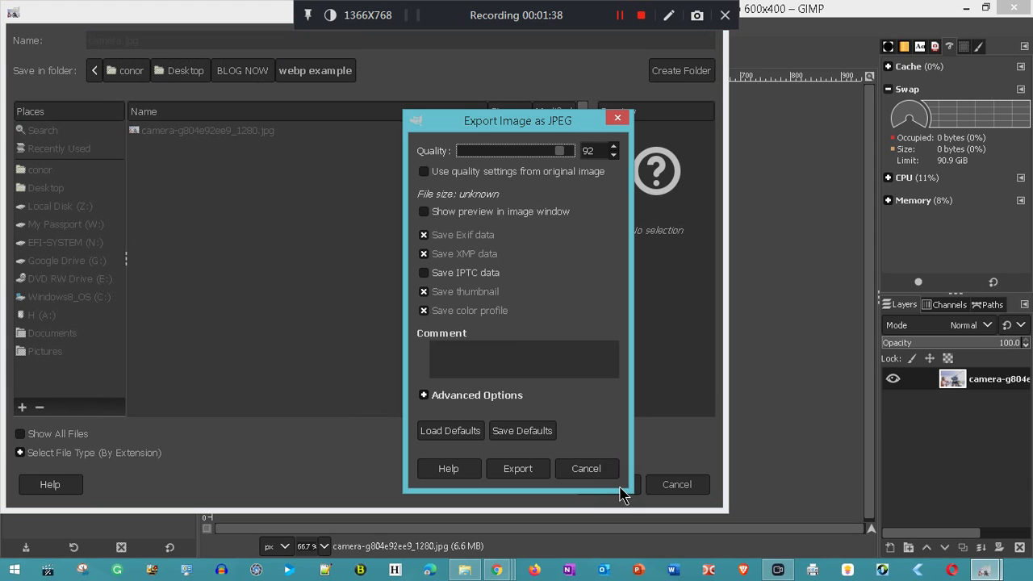
{"action": "left_click_drag", "start_coordinate": [552, 153], "coordinate": [515, 158]}
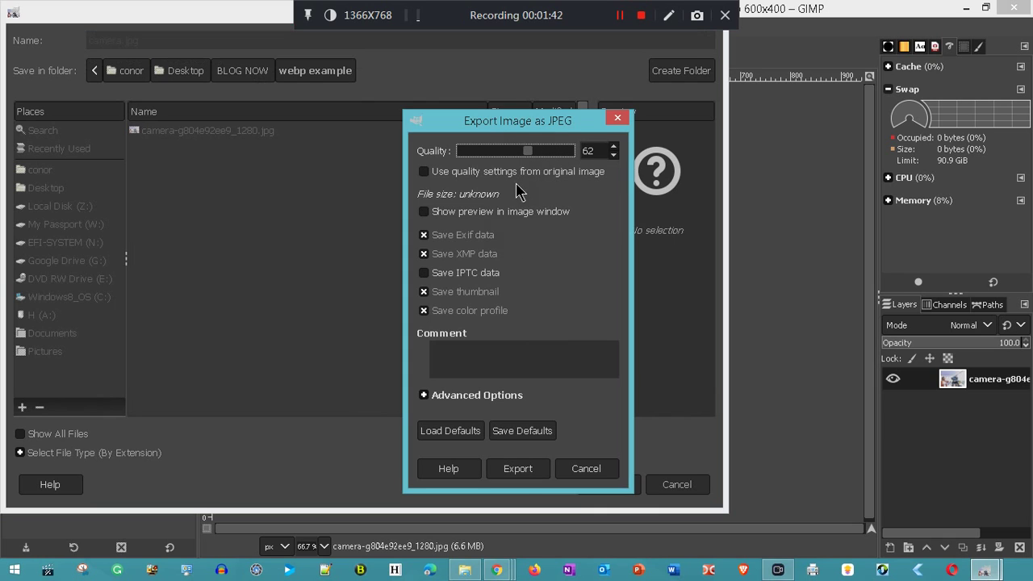
{"action": "left_click", "coordinate": [531, 476]}
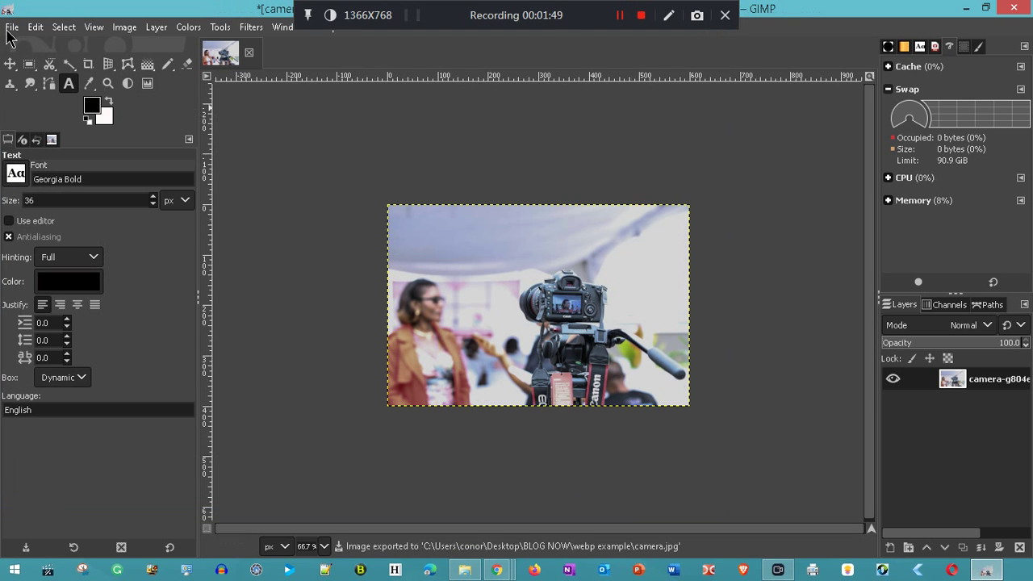
Start Export As again and change the file name extension from jpg to webp
{"action": "left_click", "coordinate": [12, 29]}
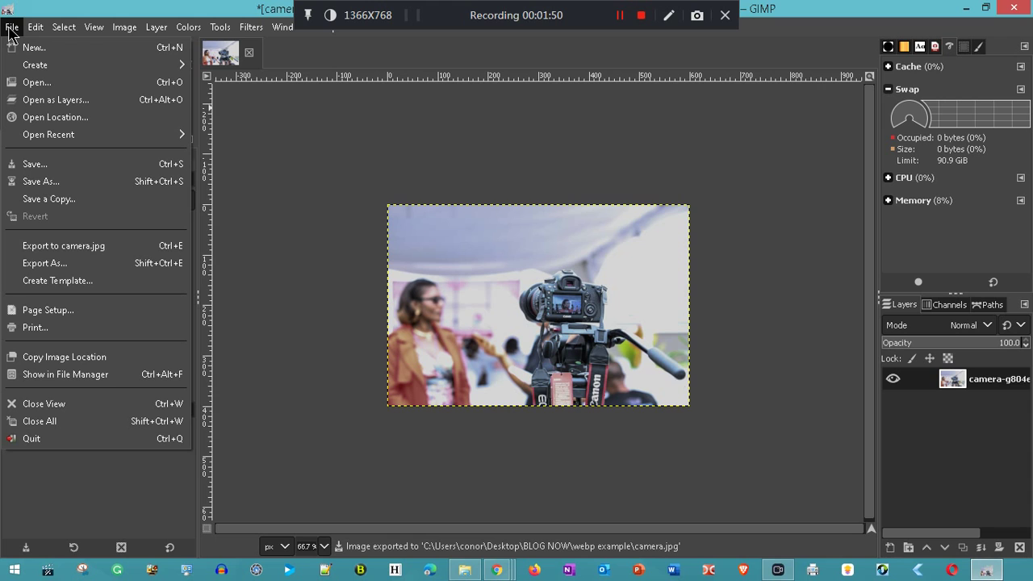
{"action": "left_click", "coordinate": [64, 269]}
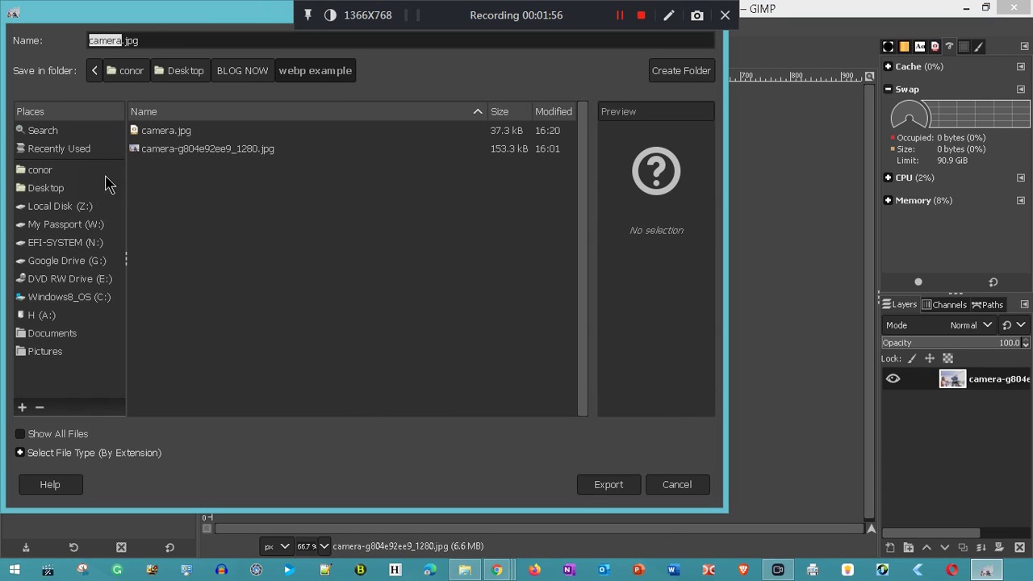
{"action": "left_click", "coordinate": [149, 45]}
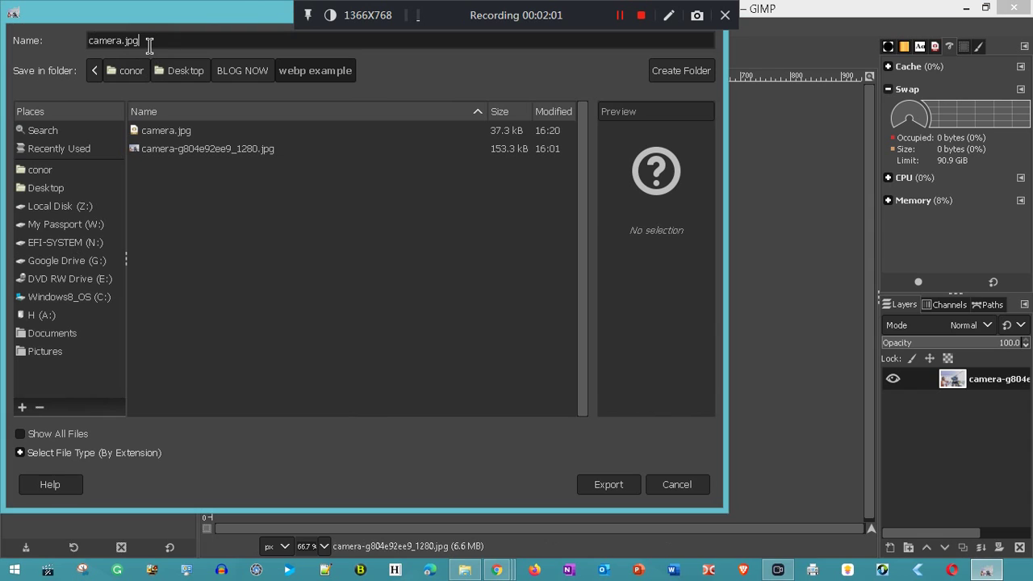
{"action": "key", "text": "BackSpace"}
{"action": "key", "text": "BackSpace"}
{"action": "key", "text": "BackSpace"}
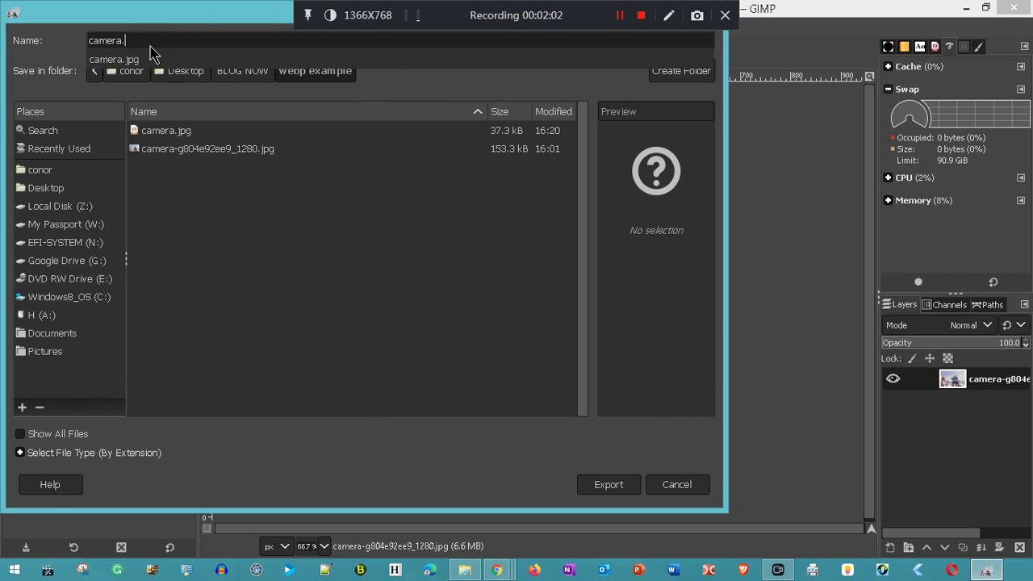
{"action": "type", "text": "webp"}
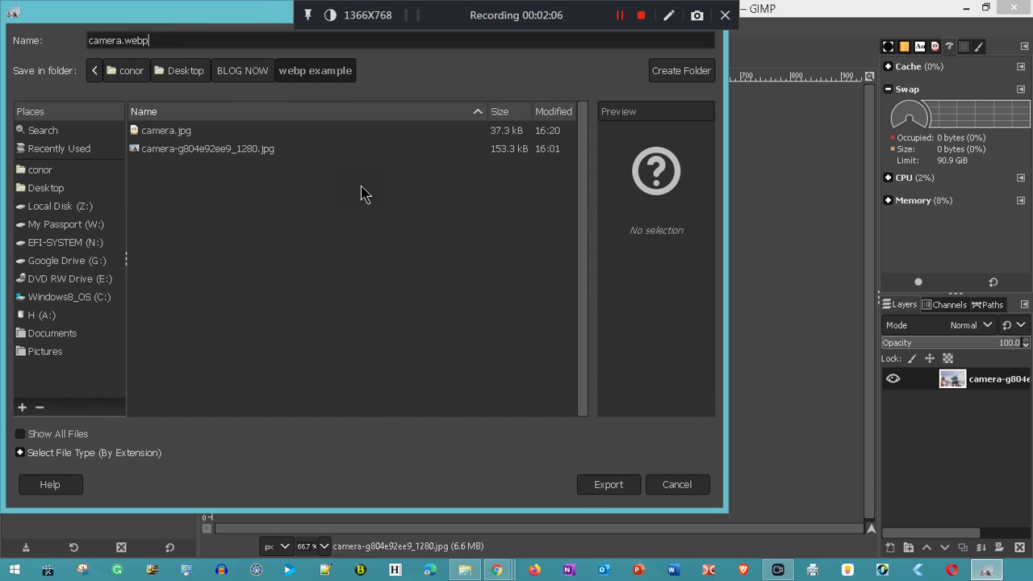
Export camera.webp with WebP image quality raised to 62
{"action": "left_click", "coordinate": [613, 486]}
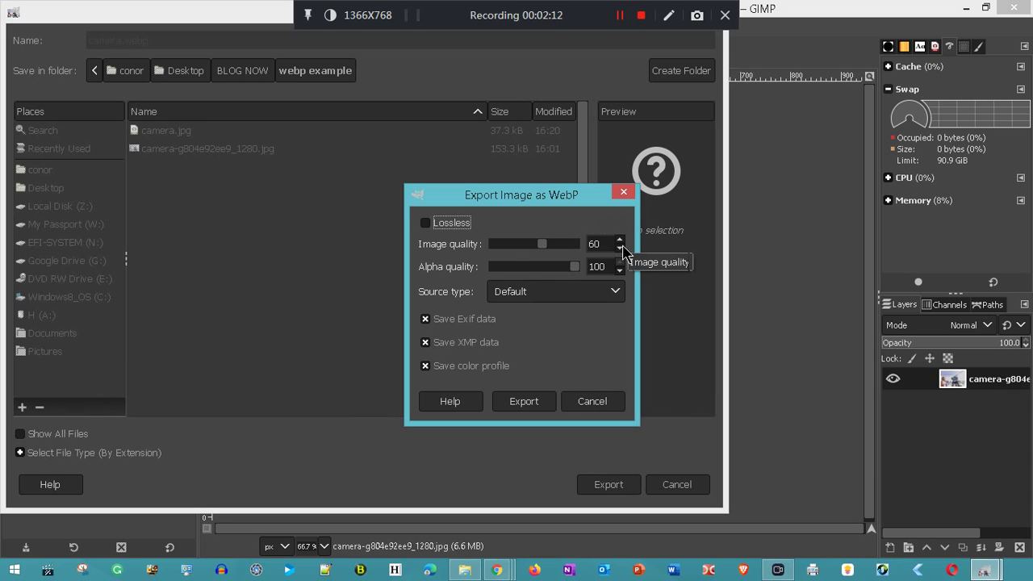
{"action": "left_click", "coordinate": [620, 241]}
{"action": "left_click", "coordinate": [620, 240]}
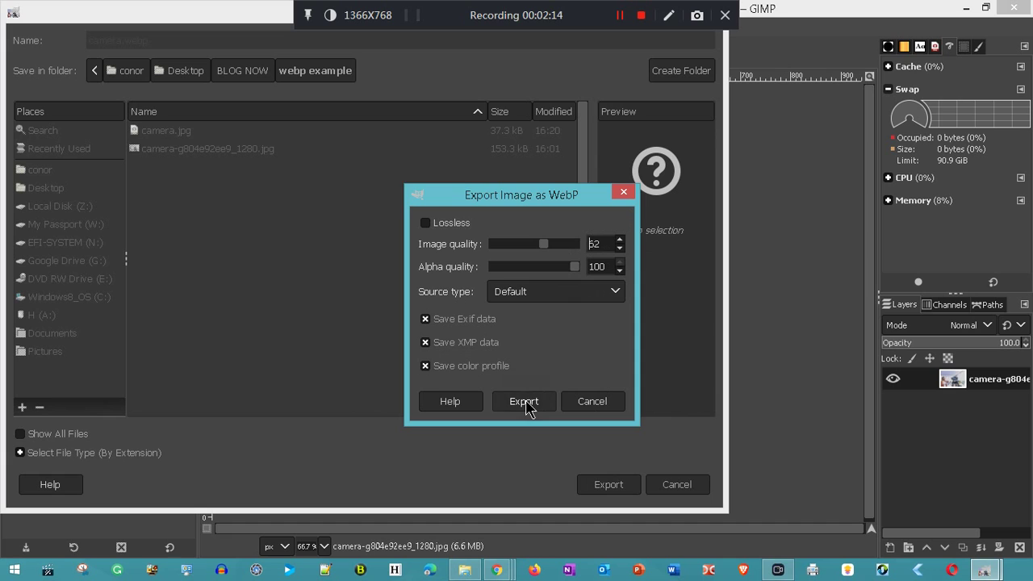
{"action": "left_click", "coordinate": [525, 401]}
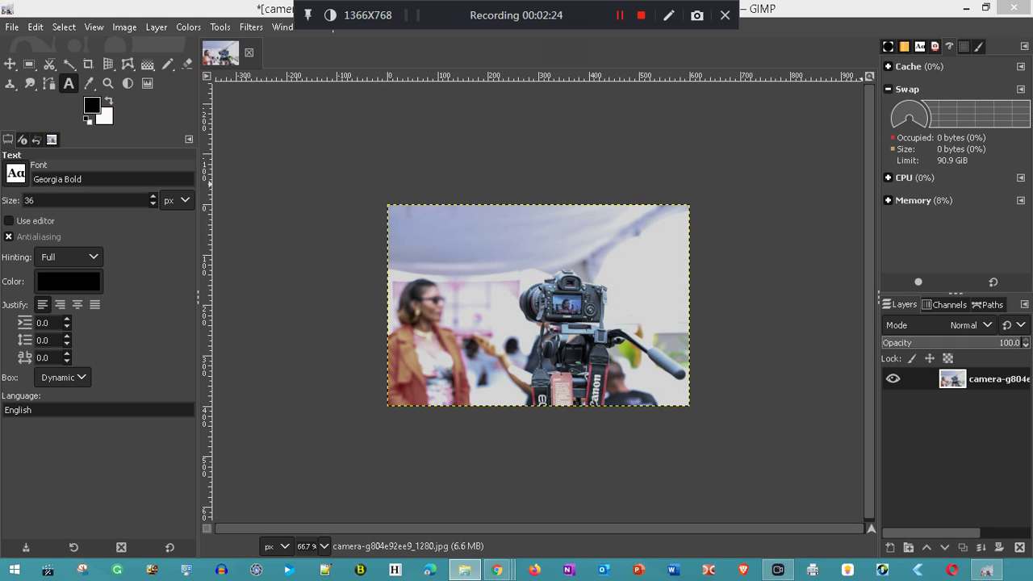
Maximize the webp example folder and compare the original (149 KB), camera.jpg (36.4 KB), and camera.webp (23.9 KB)
{"action": "left_click_drag", "start_coordinate": [1032, 51], "coordinate": [498, 49]}
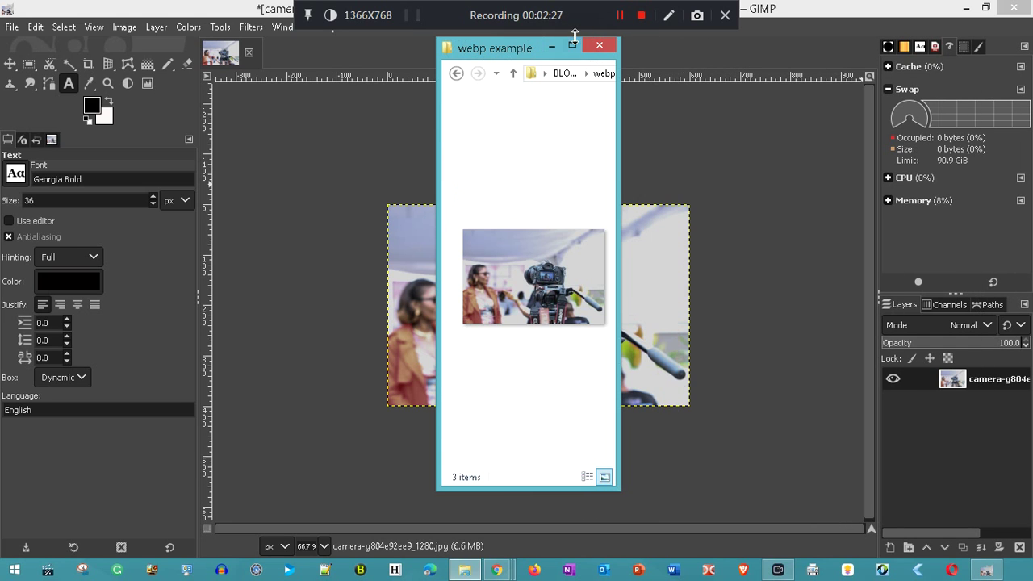
{"action": "left_click", "coordinate": [573, 46]}
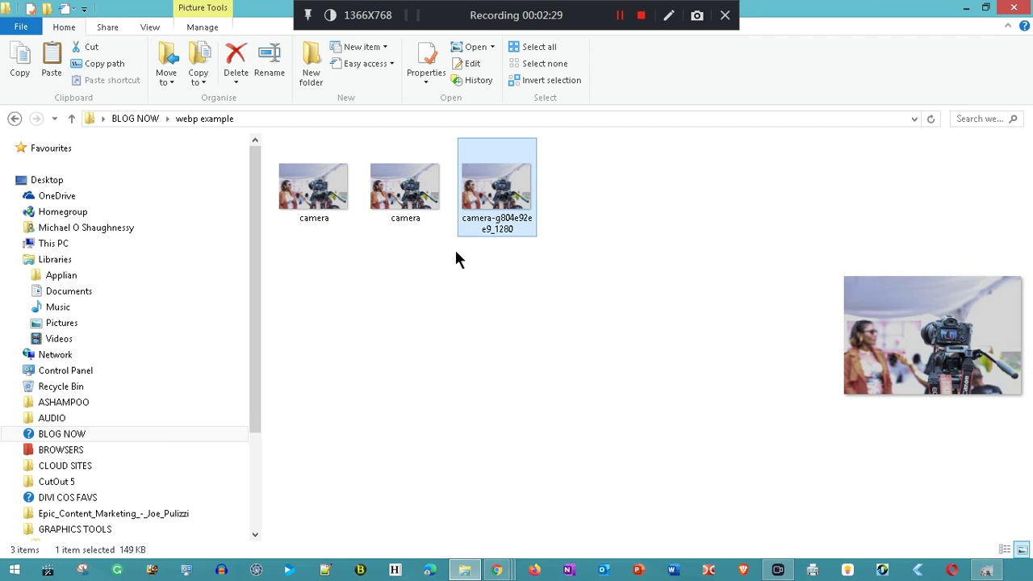
{"action": "mouse_move", "coordinate": [403, 205]}
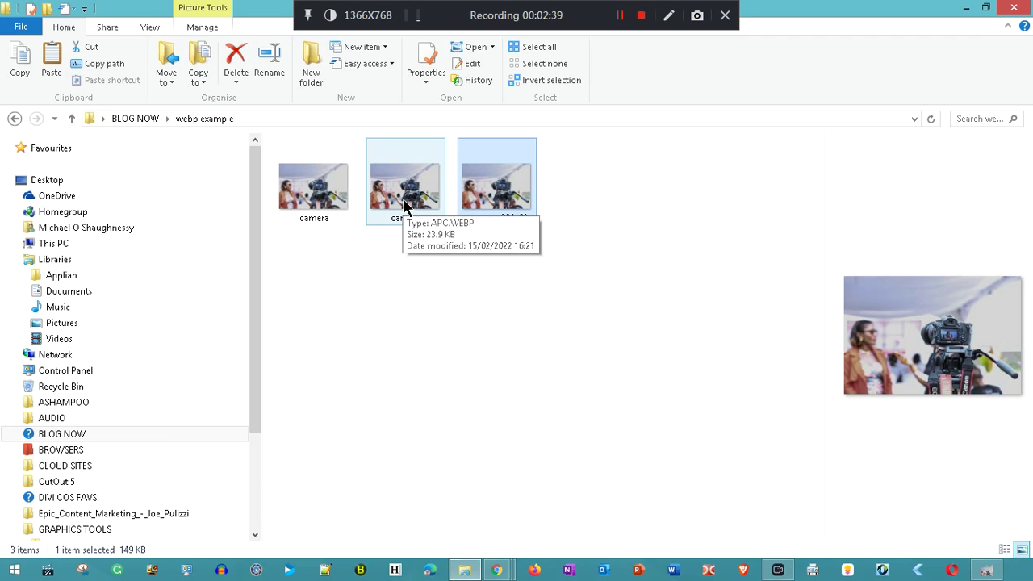
{"action": "mouse_move", "coordinate": [514, 194]}
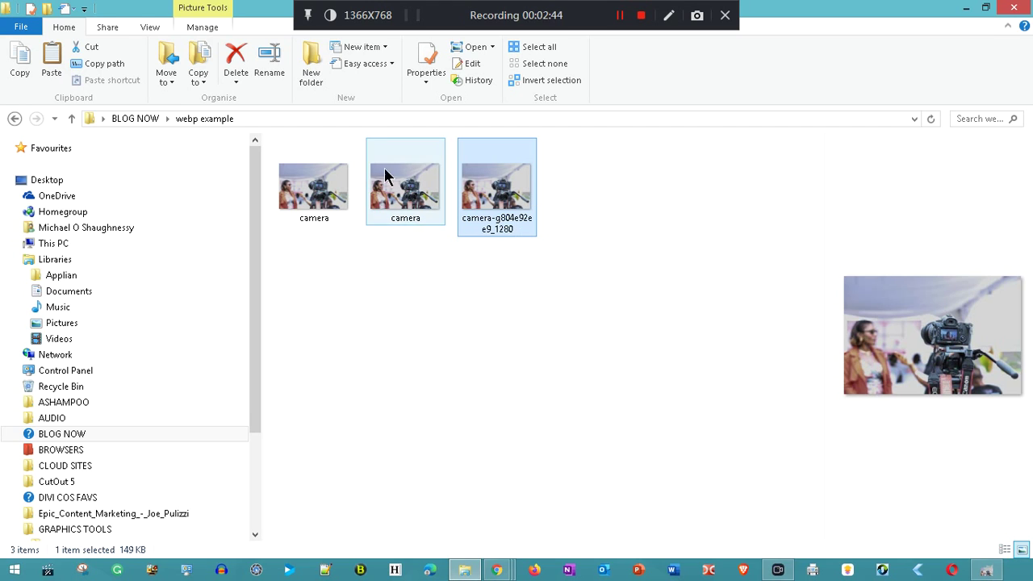
{"action": "mouse_move", "coordinate": [322, 173]}
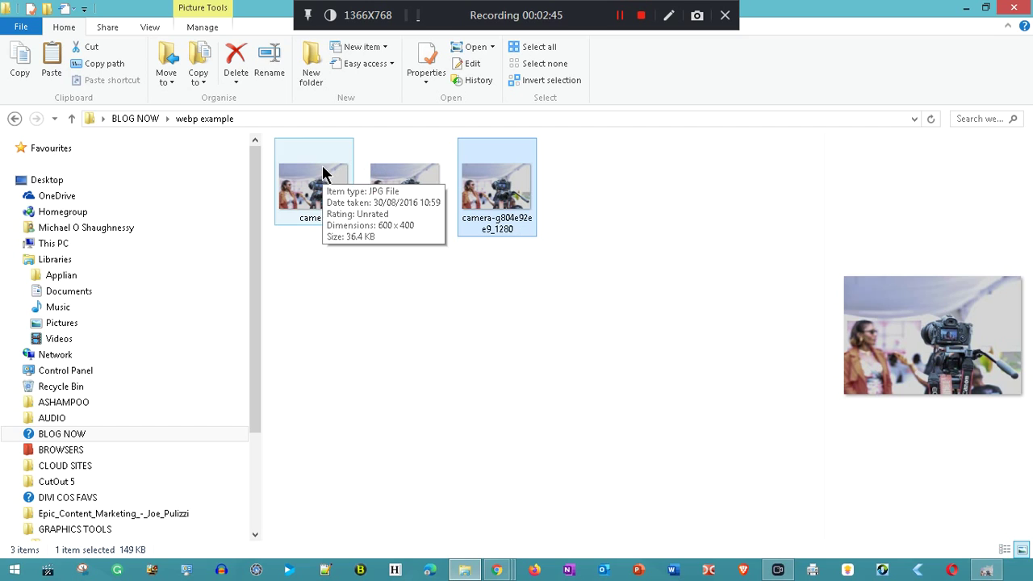